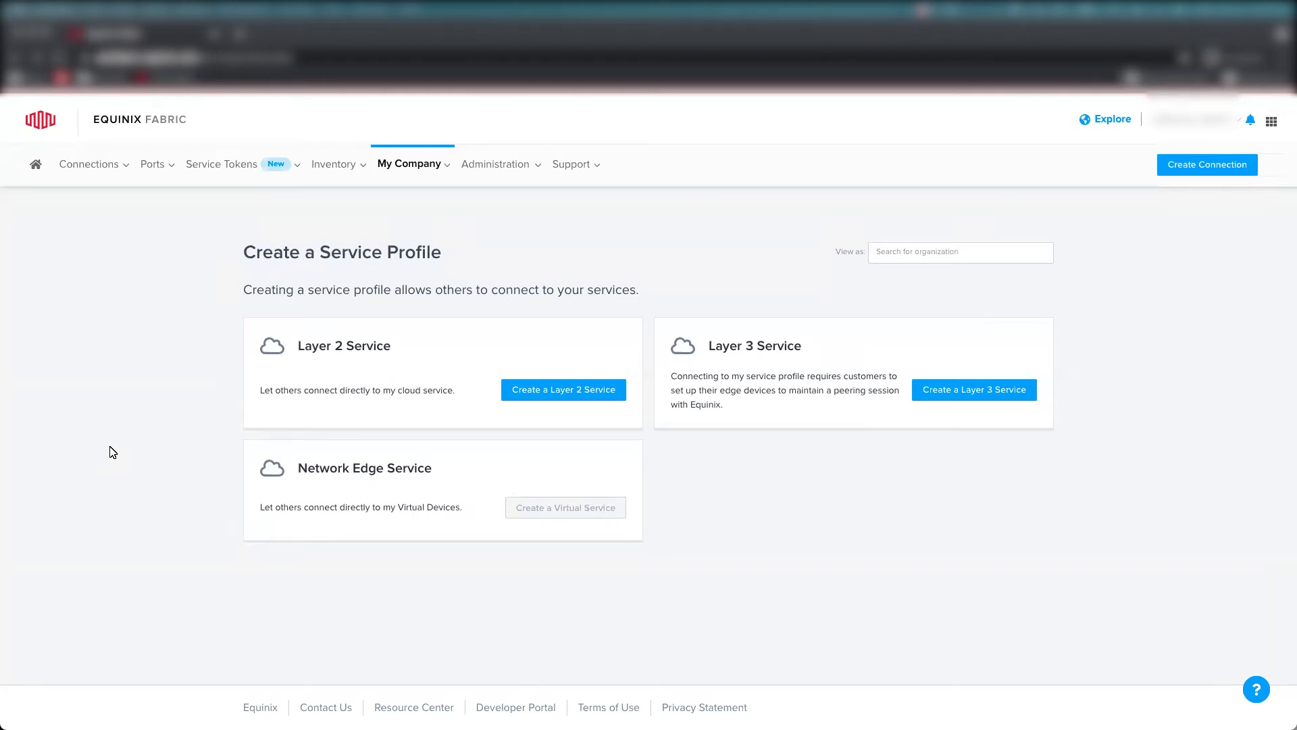
Start a Layer 2 service profile named 'Equinix Direct Connect AMER' and paste its enterprise-grade connection description
left_click(536, 392)
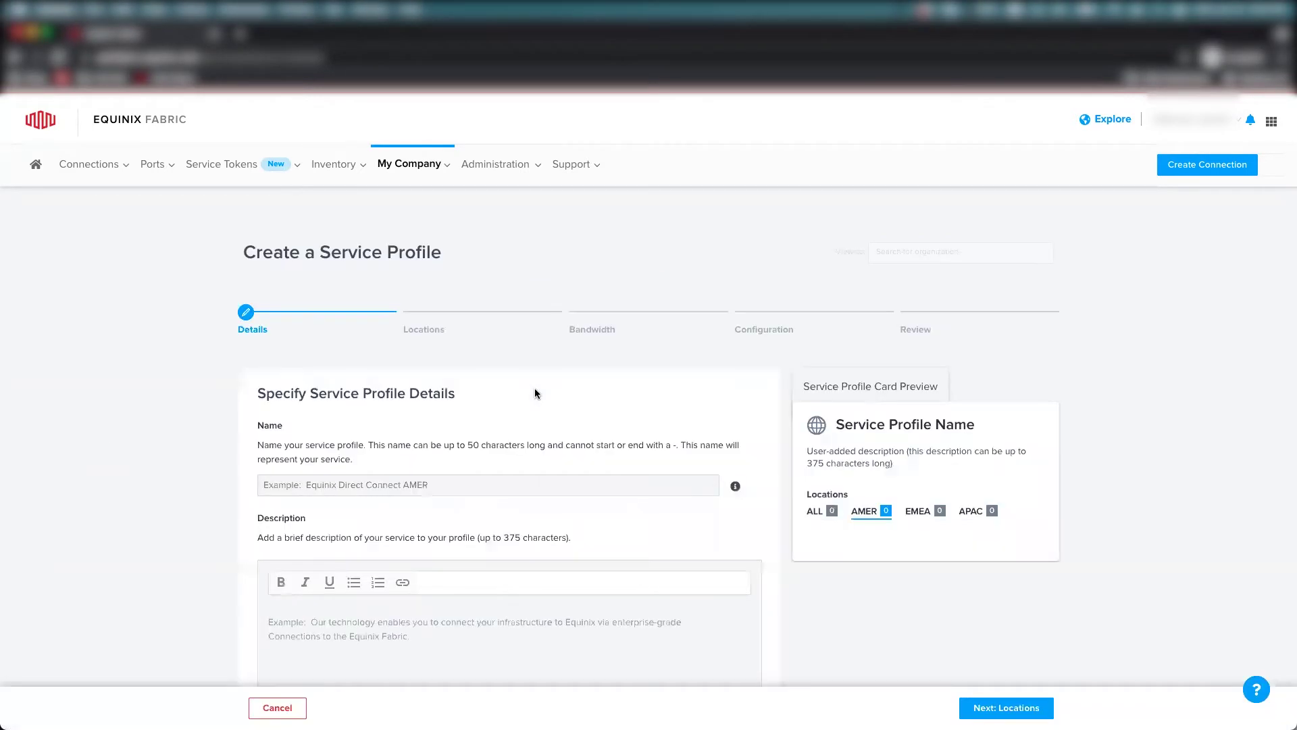
scroll(535, 393, "down", 2)
type("Equi")
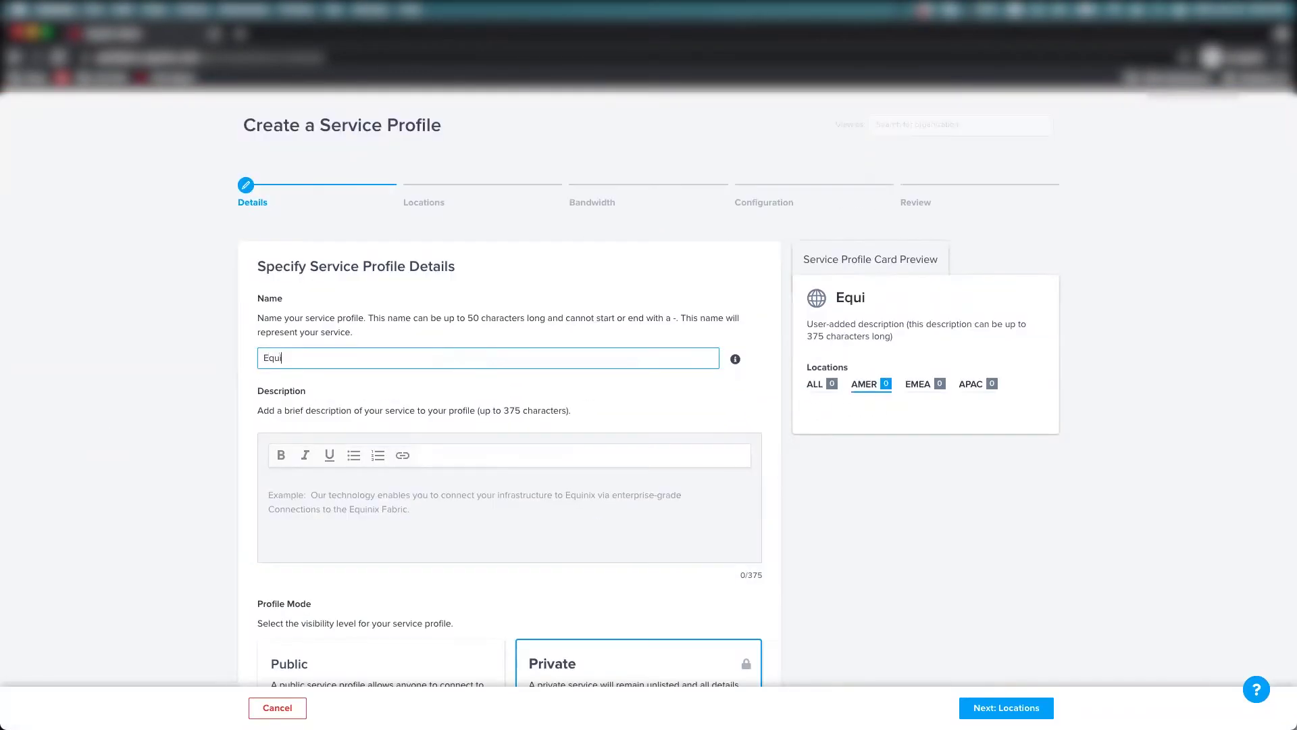
type("nix Direct Connect ")
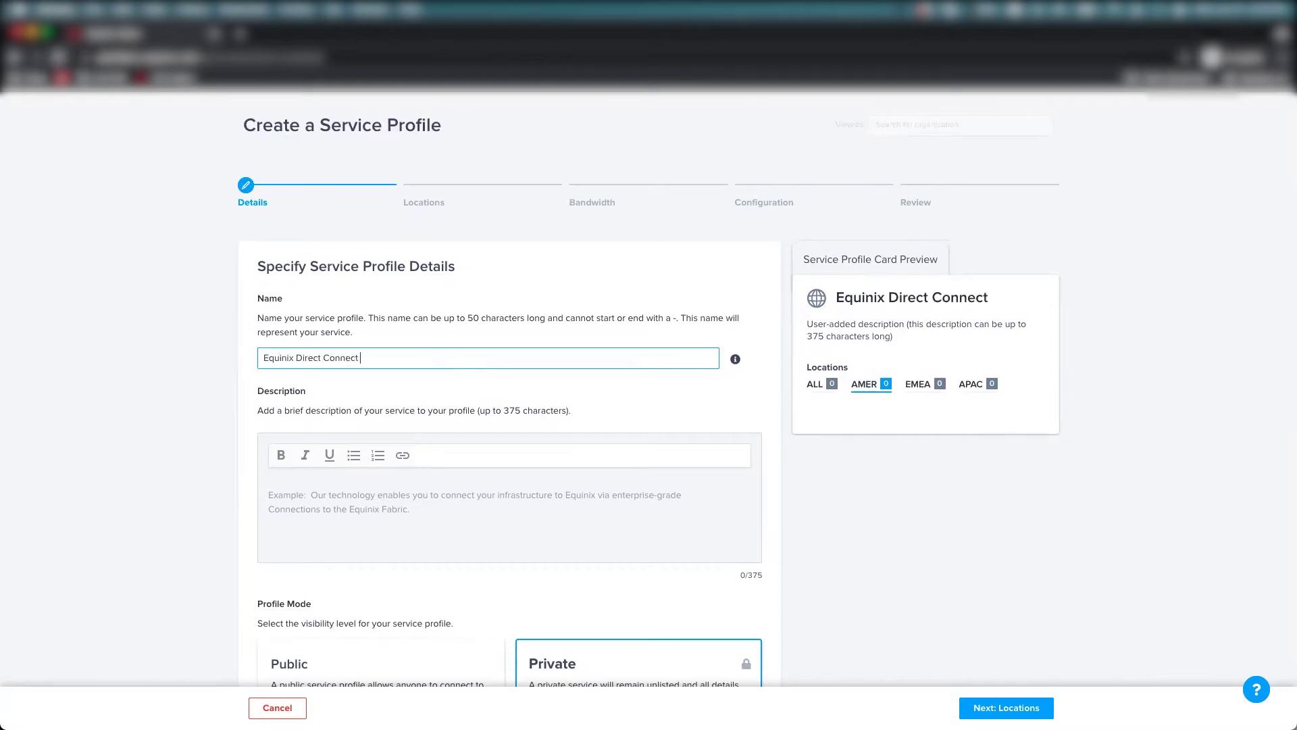
type("AMER")
left_click(304, 509)
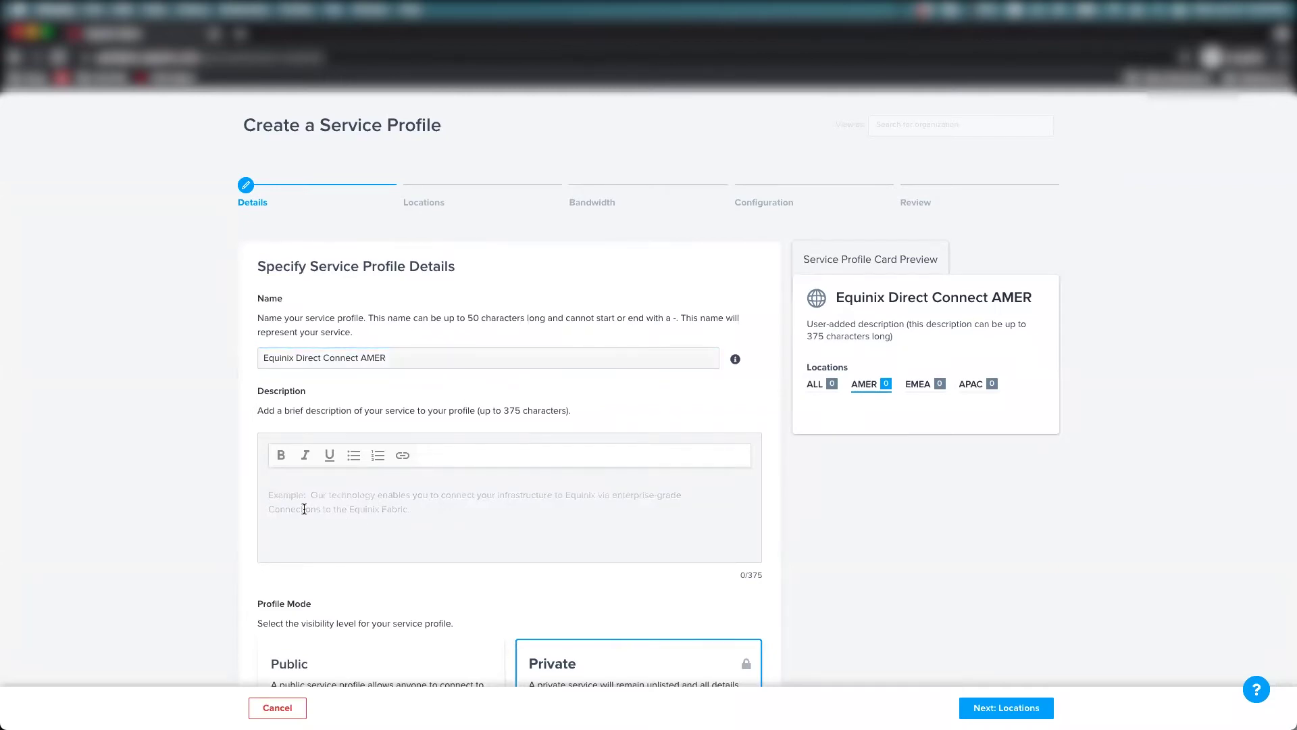
type("Our technology enables you to connect your infrastructure to Equinix via enterprise-grade Connections to Equinix Fabric.")
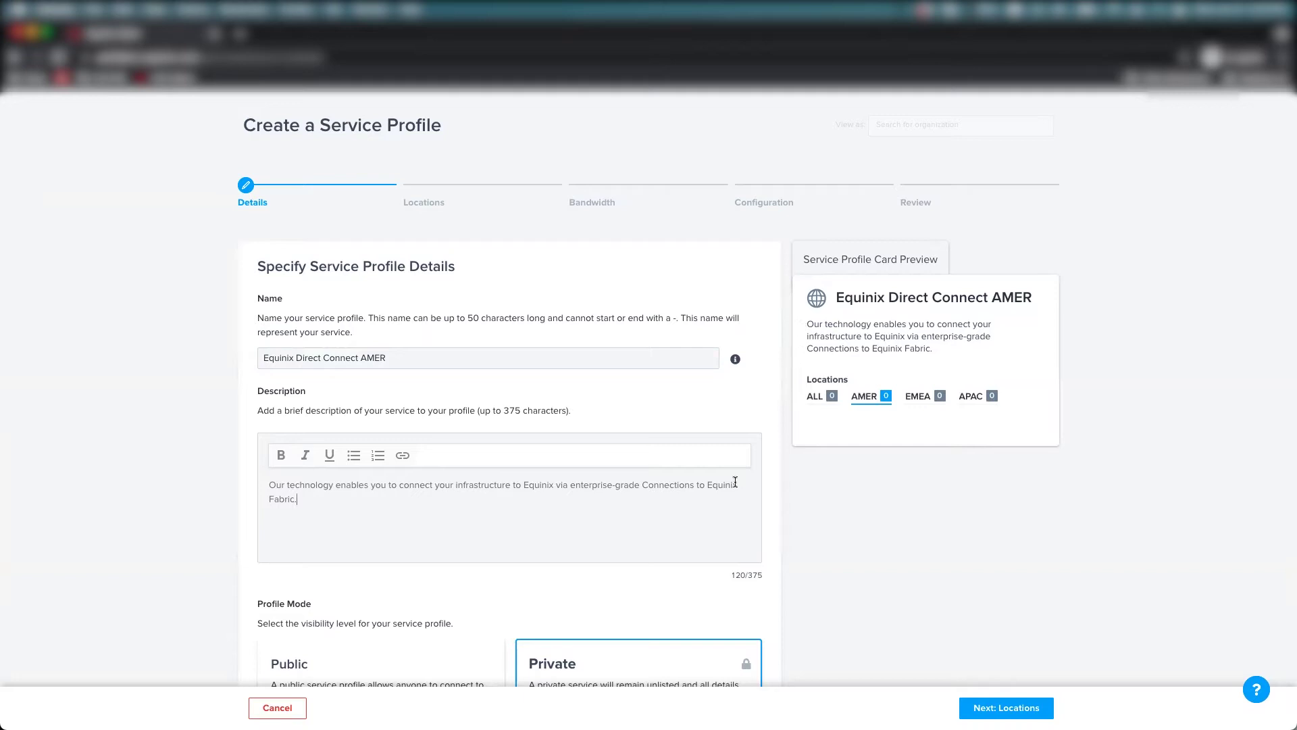
Set the profile mode to Public and add the Public Cloud tag
scroll(467, 620, "down", 3)
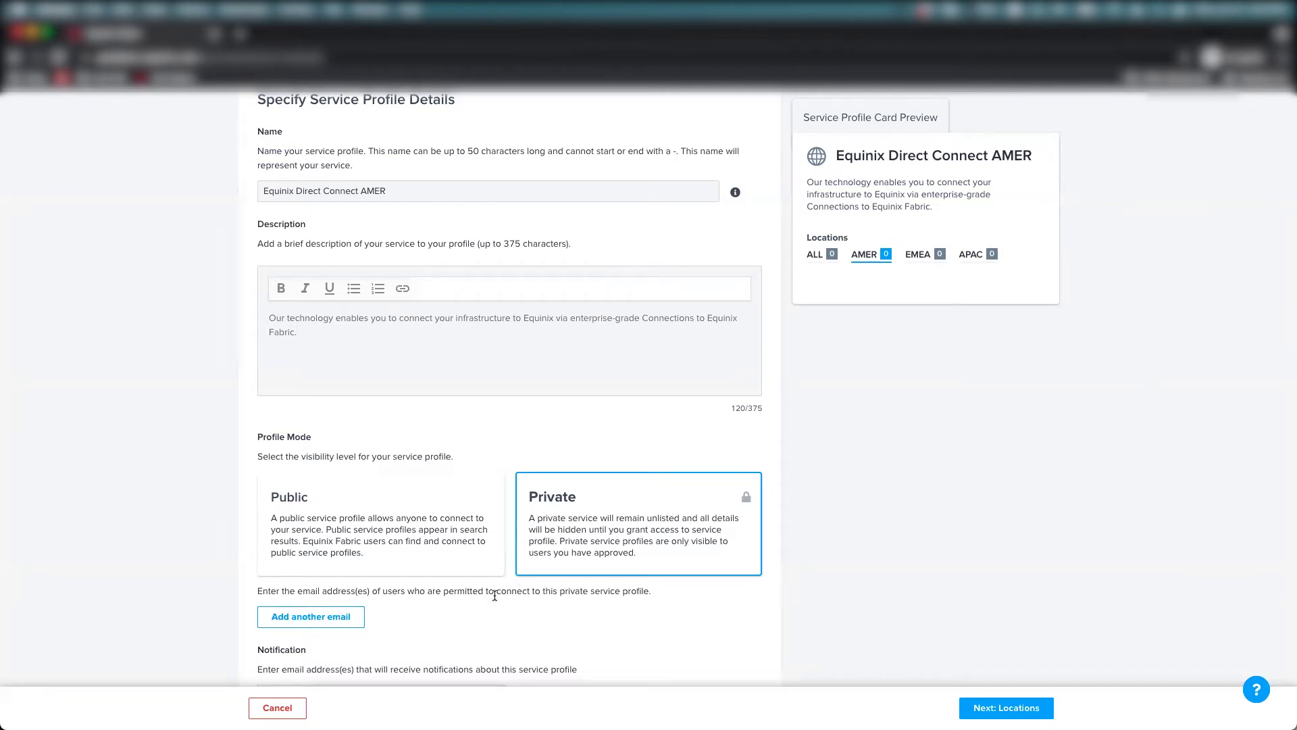
left_click(426, 566)
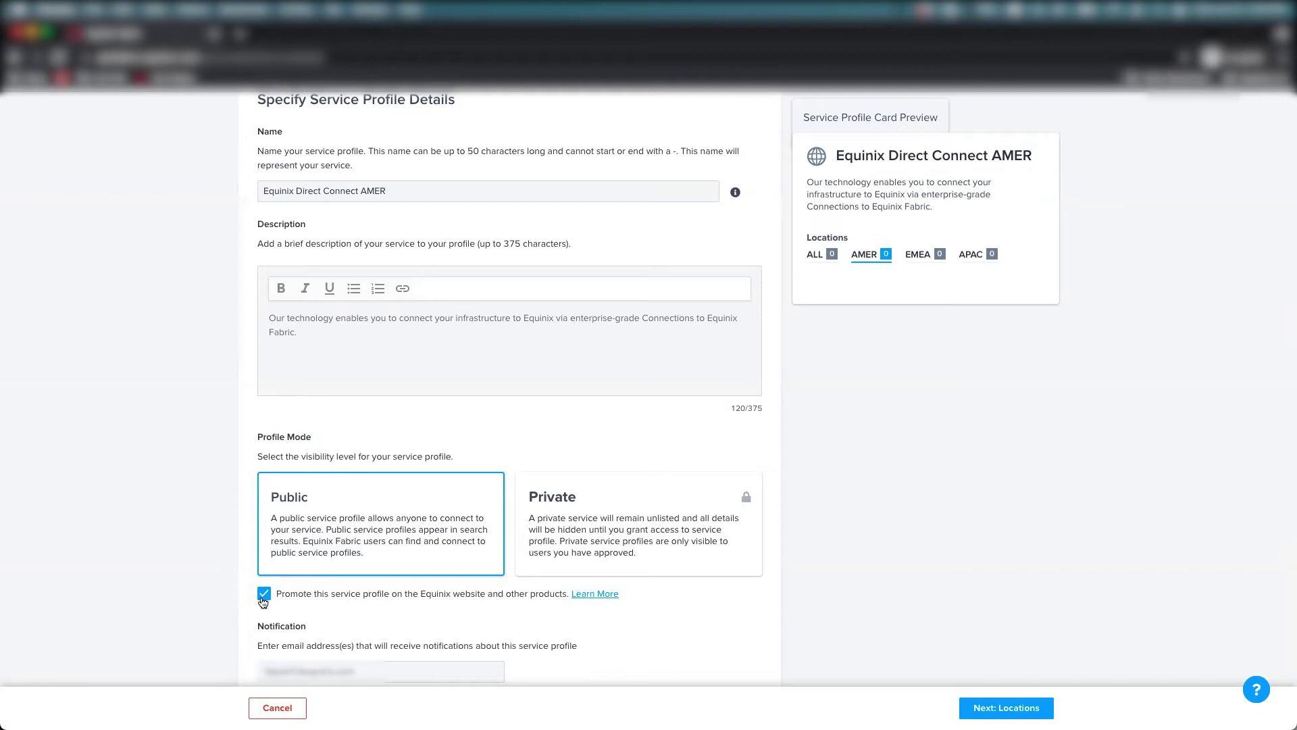
scroll(263, 601, "down", 5)
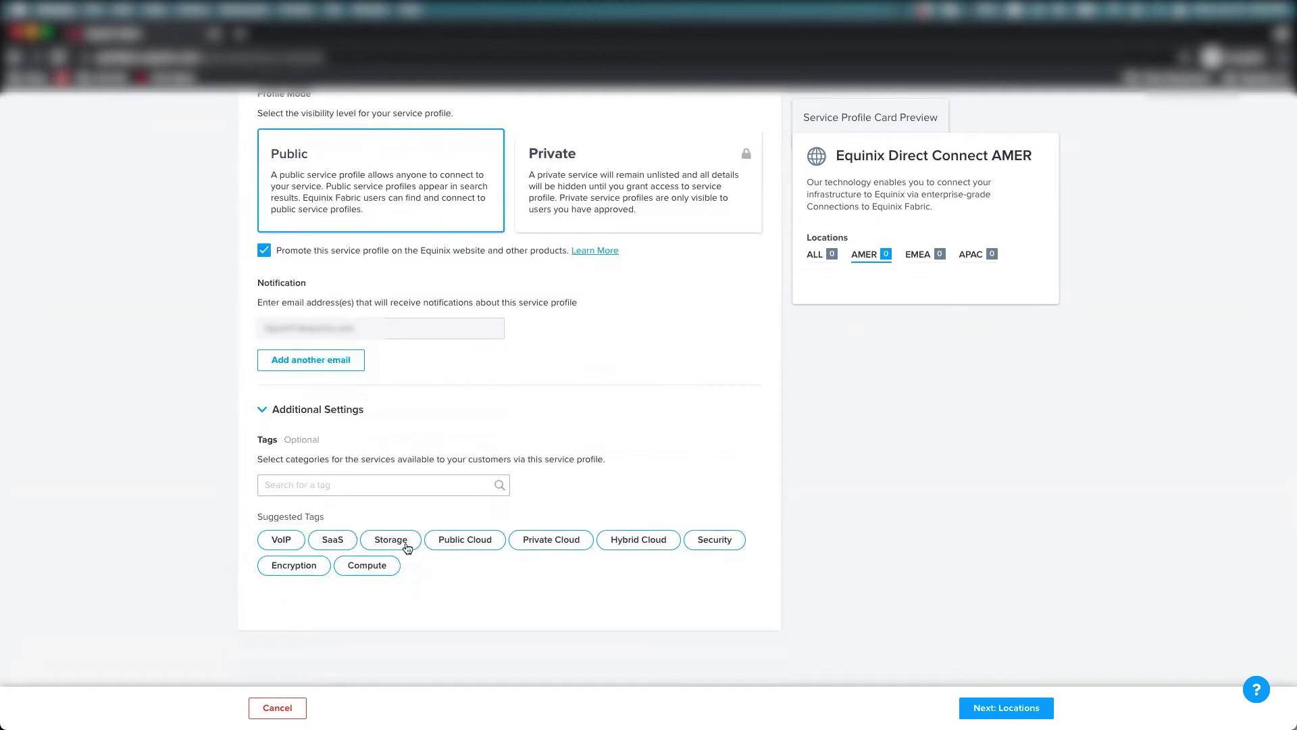
left_click(442, 545)
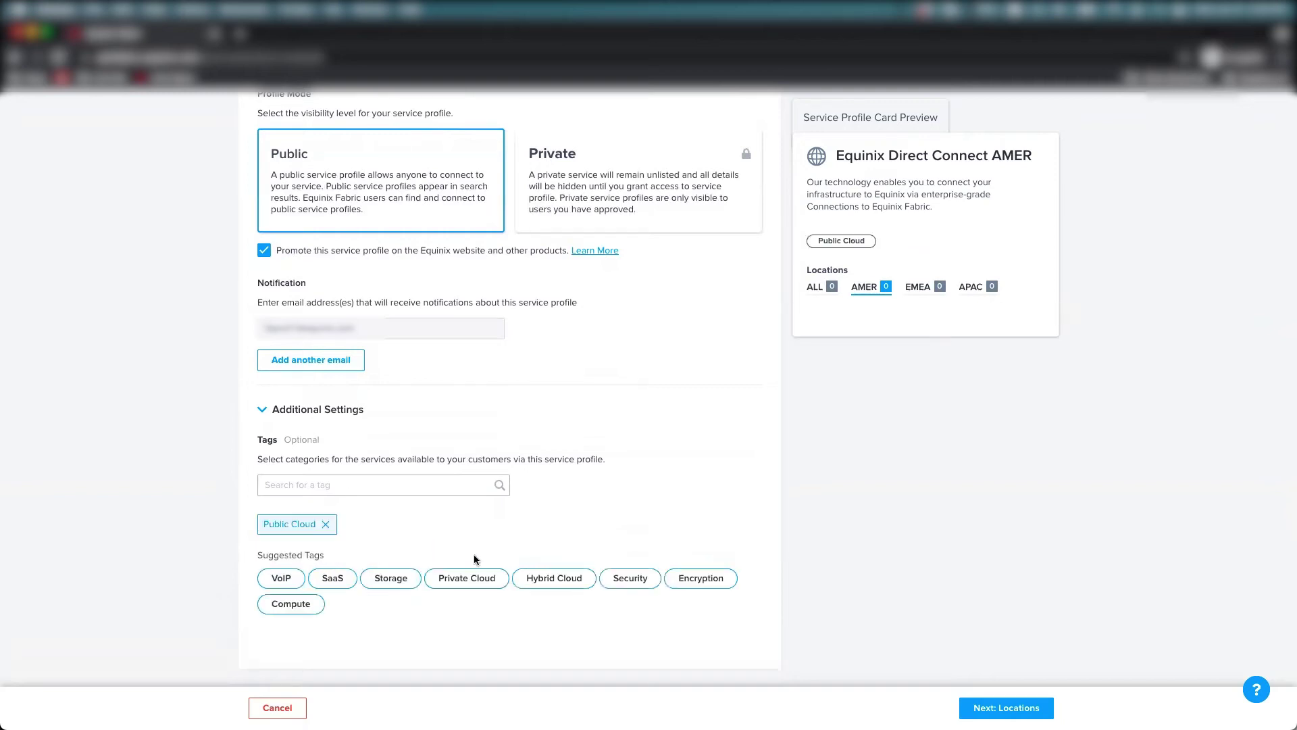
On the Locations step, add the Chicago port Tyrell Corp-CH1-L-Dot1q-STD-PRI-10G-JUN-87 to the profile
left_click(976, 707)
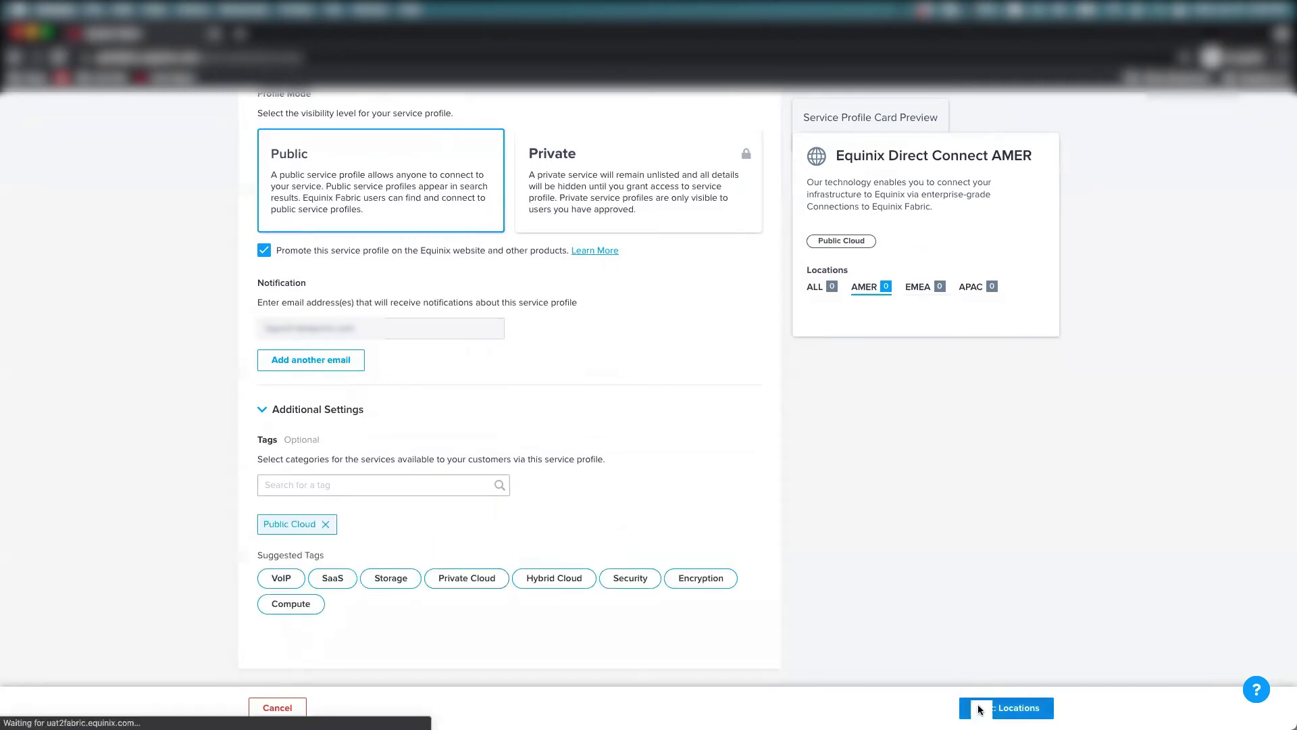
scroll(571, 543, "up", 6)
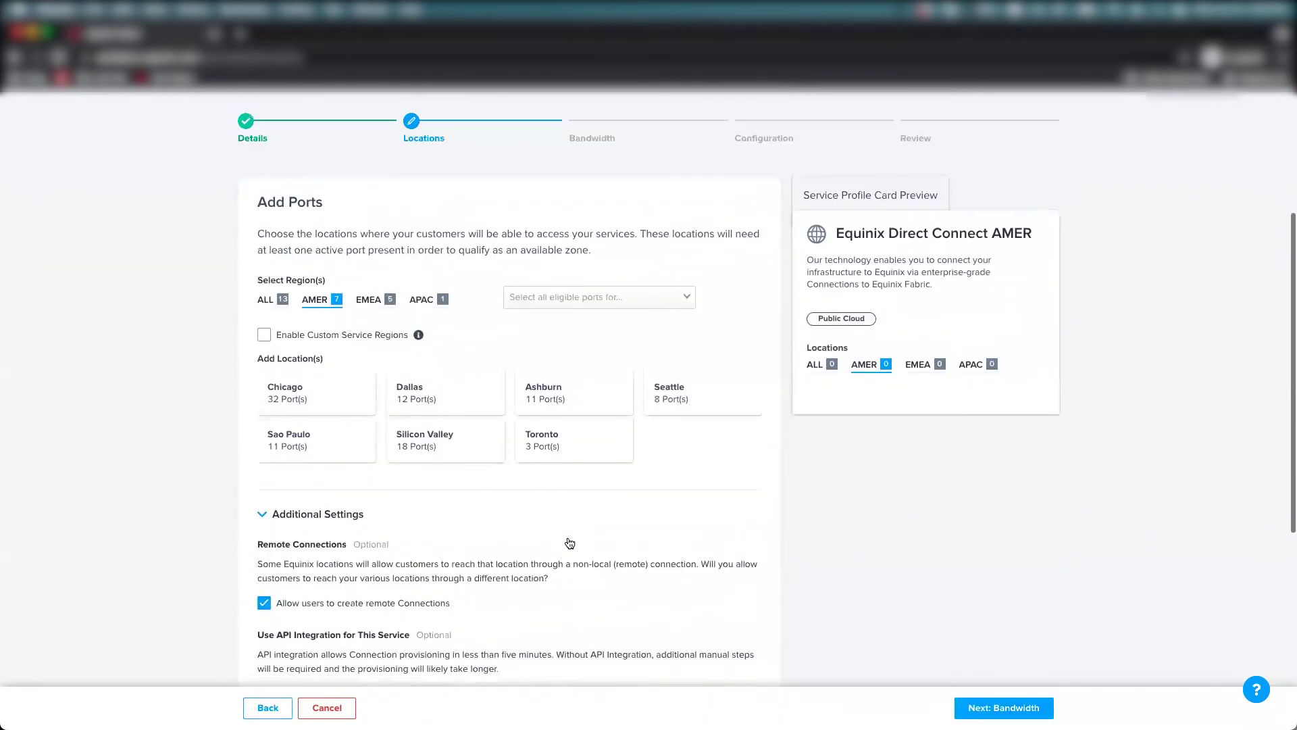
scroll(566, 536, "up", 1)
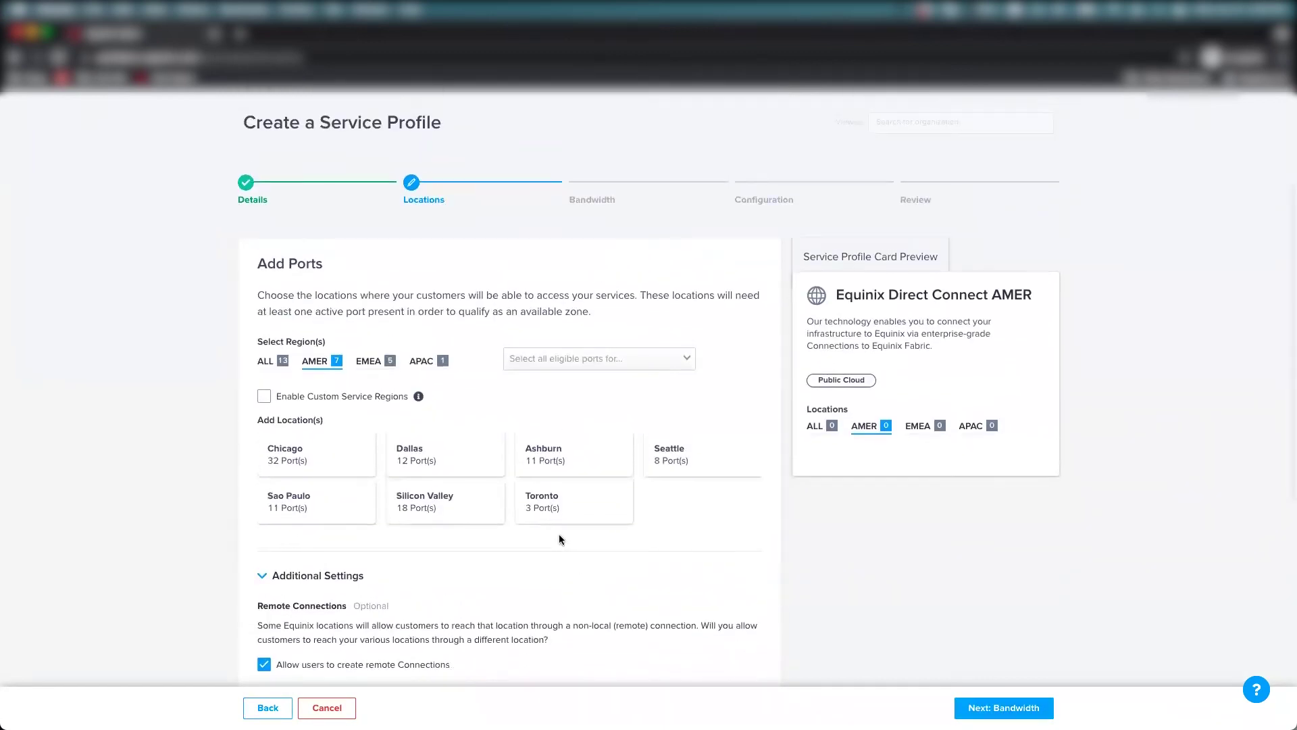
left_click(338, 469)
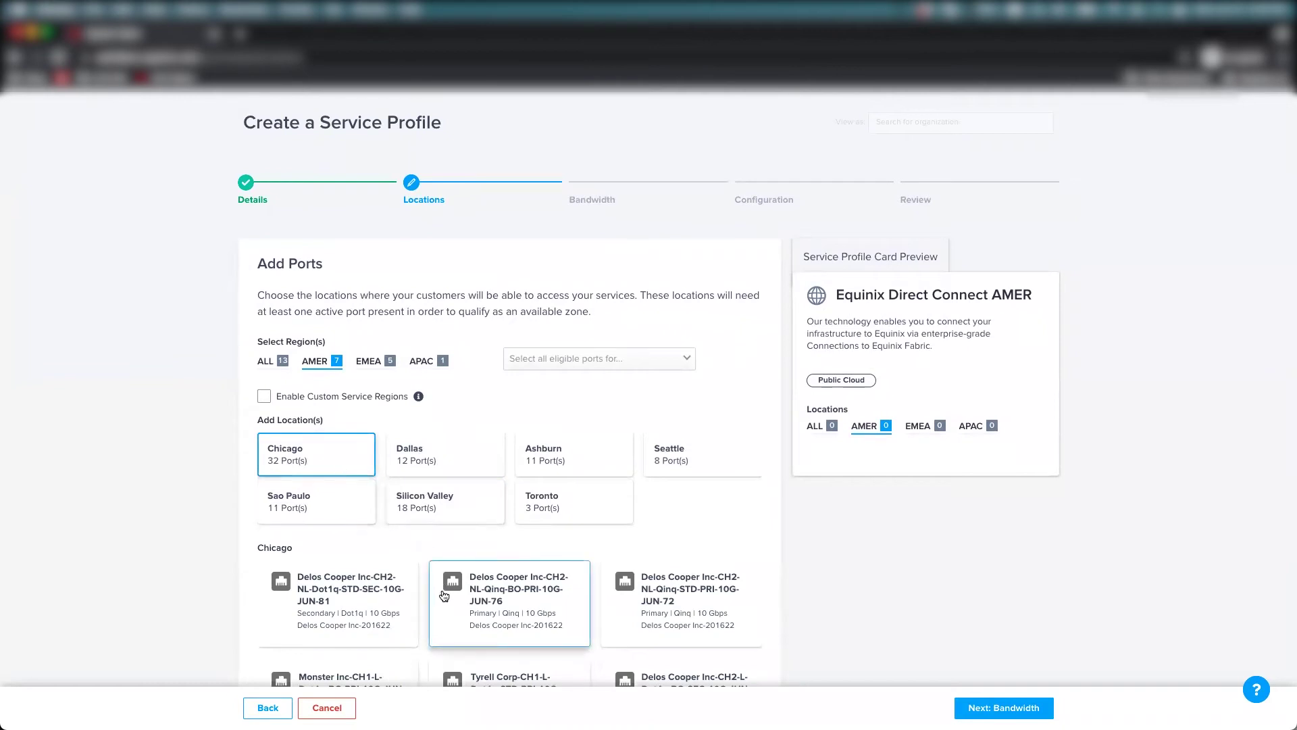
scroll(444, 595, "down", 1)
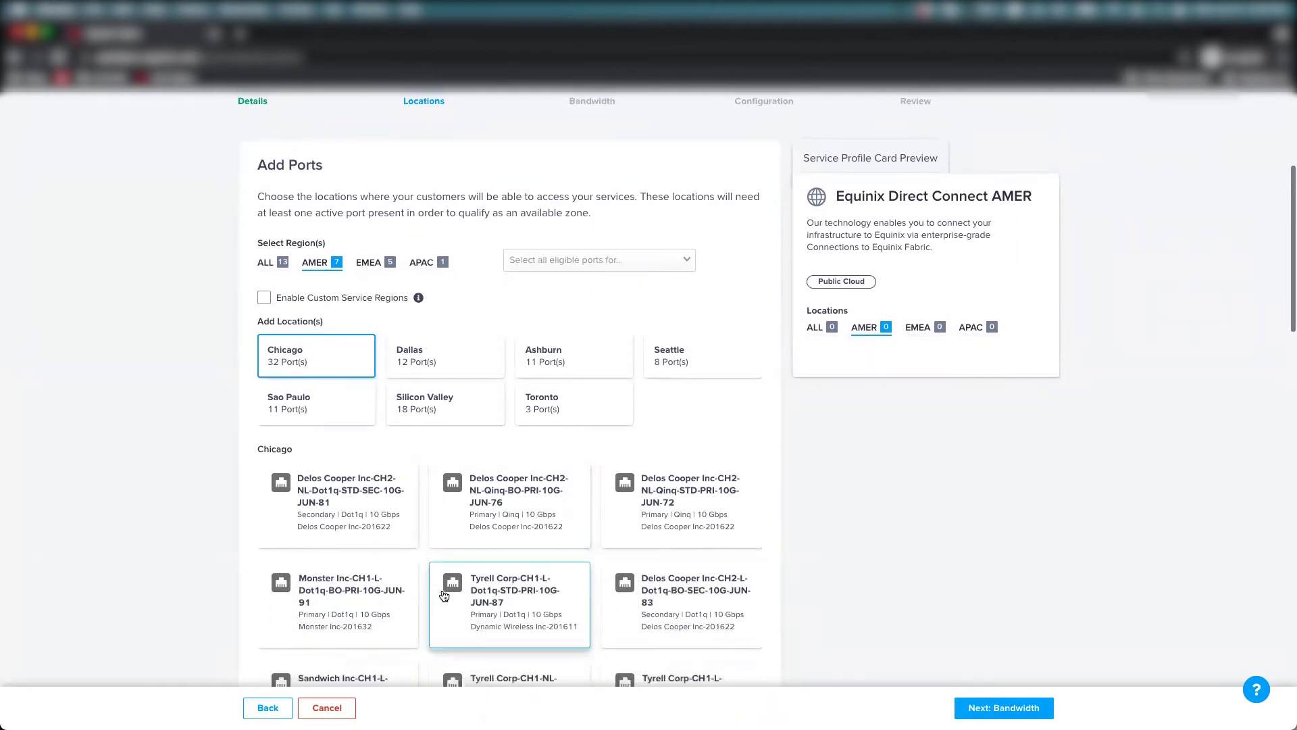
left_click(444, 595)
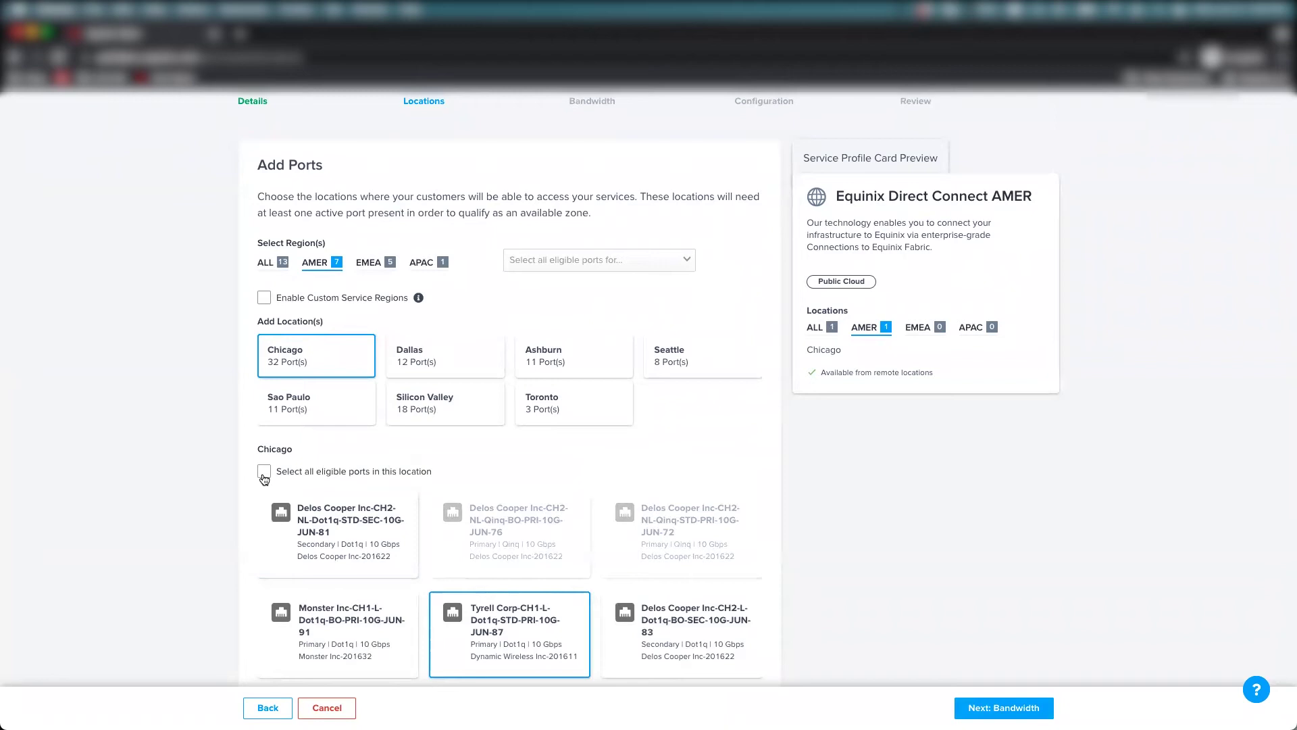
scroll(246, 518, "down", 15)
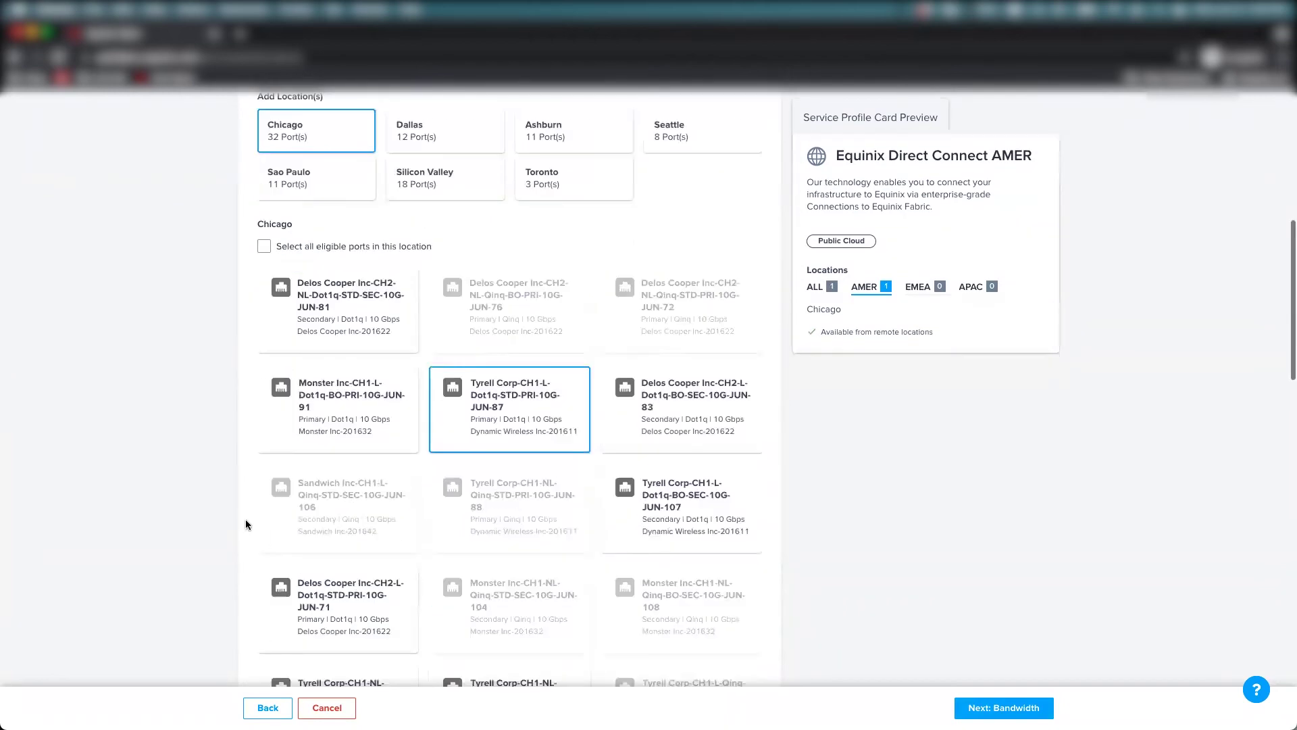
scroll(245, 524, "down", 6)
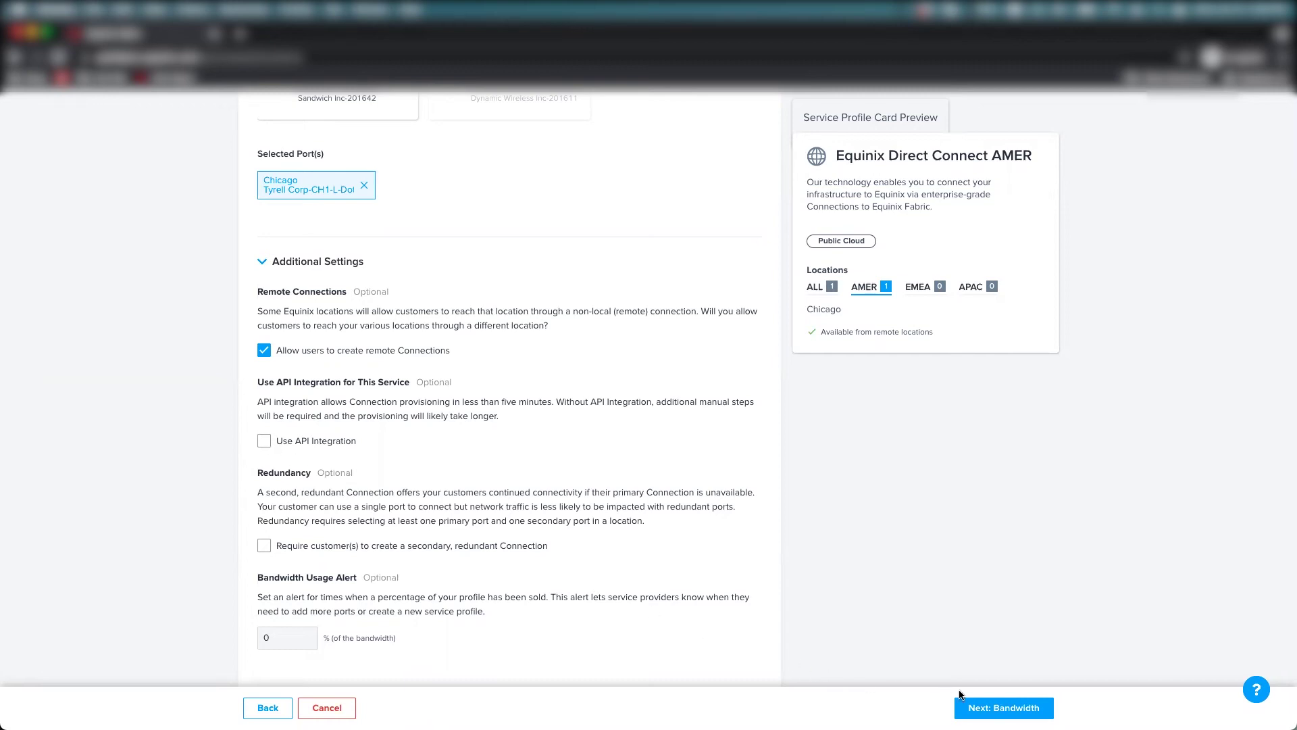
Accept the 50, 200 and 500 Mbps bandwidth tiers and keep the custom connection name 'Connection'
left_click(971, 708)
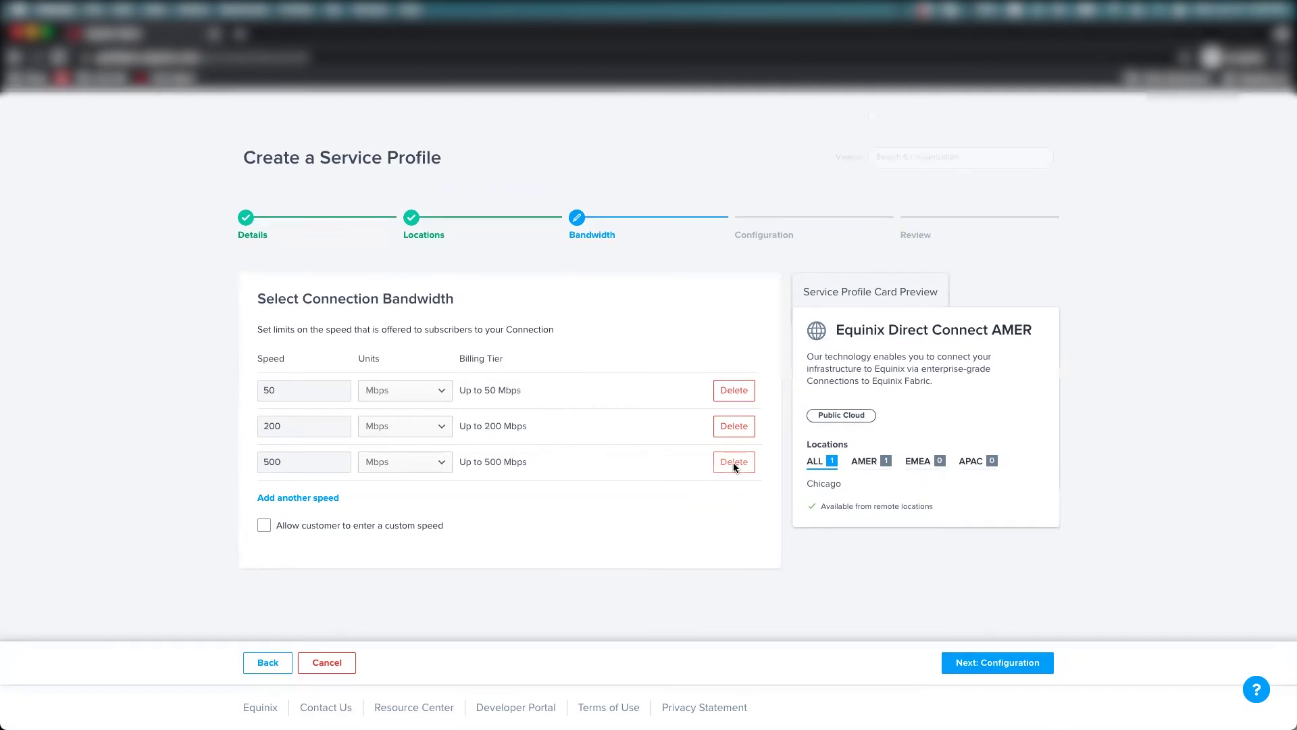
left_click(996, 663)
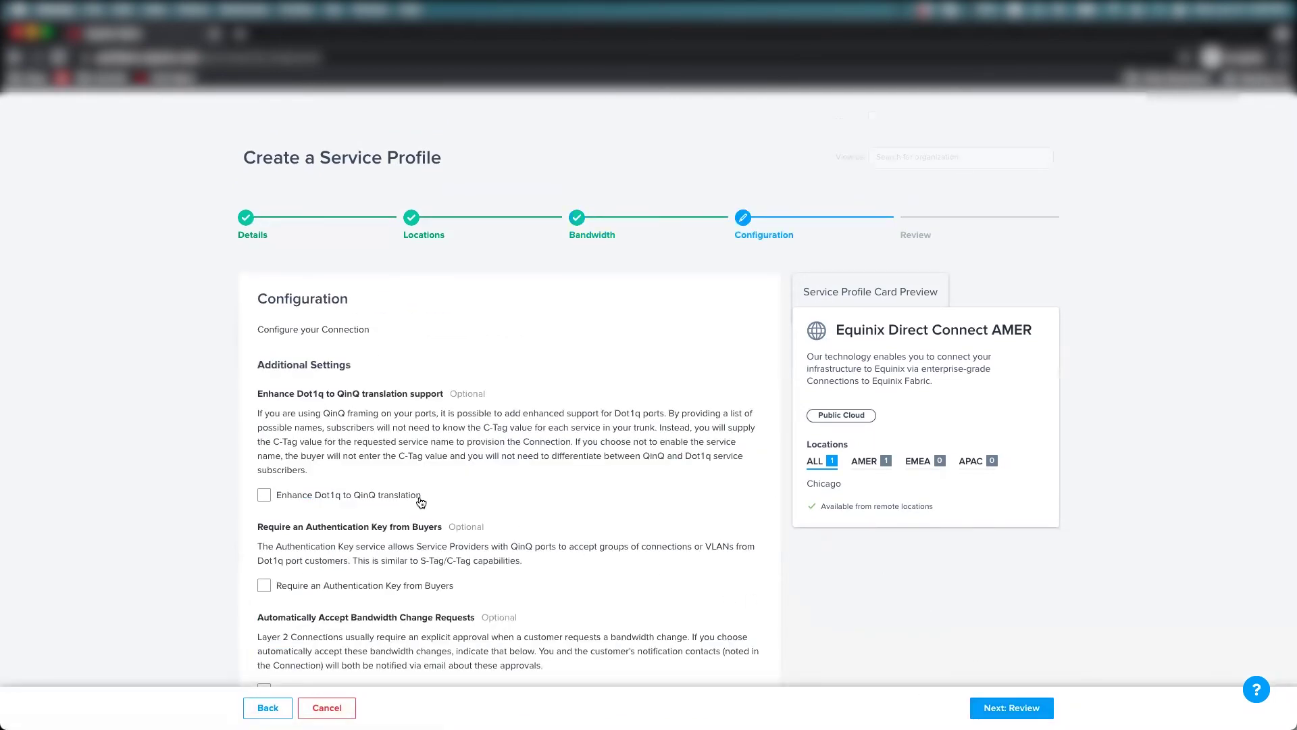
scroll(420, 502, "down", 2)
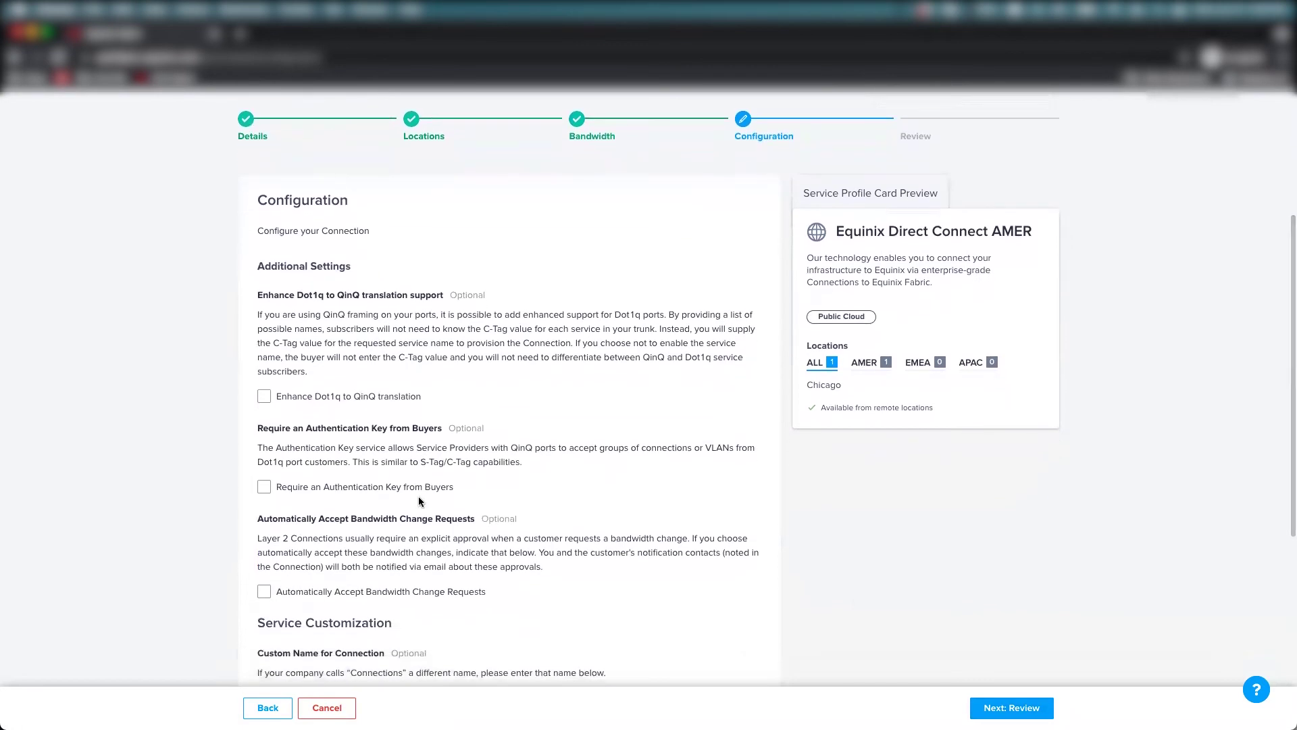
scroll(421, 502, "down", 2)
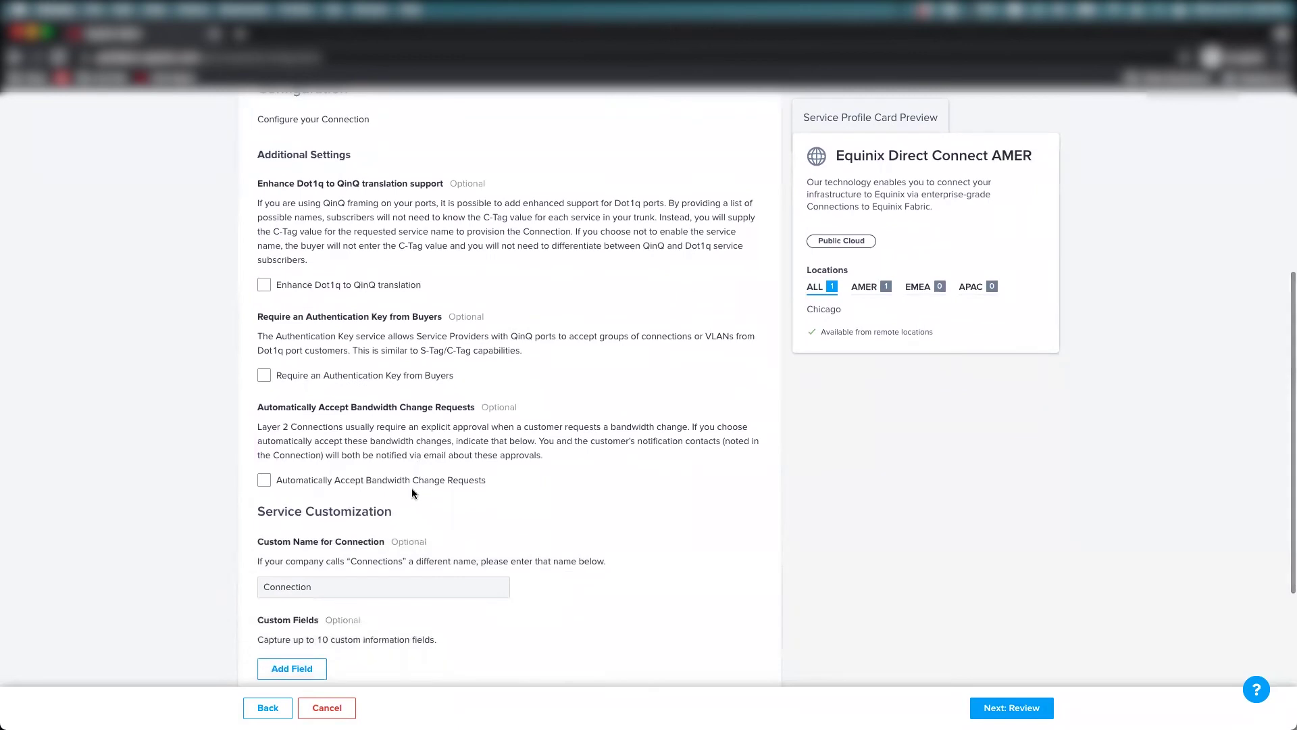
scroll(415, 490, "down", 4)
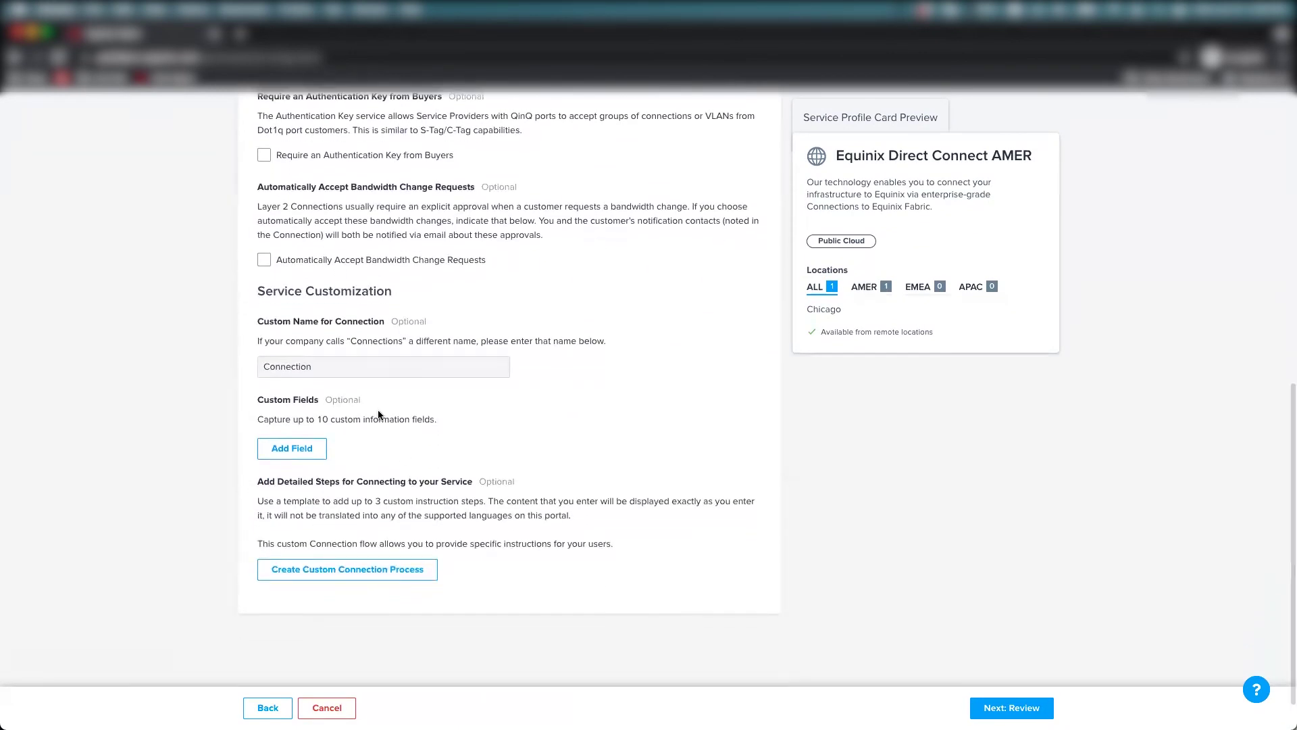
left_click(333, 367)
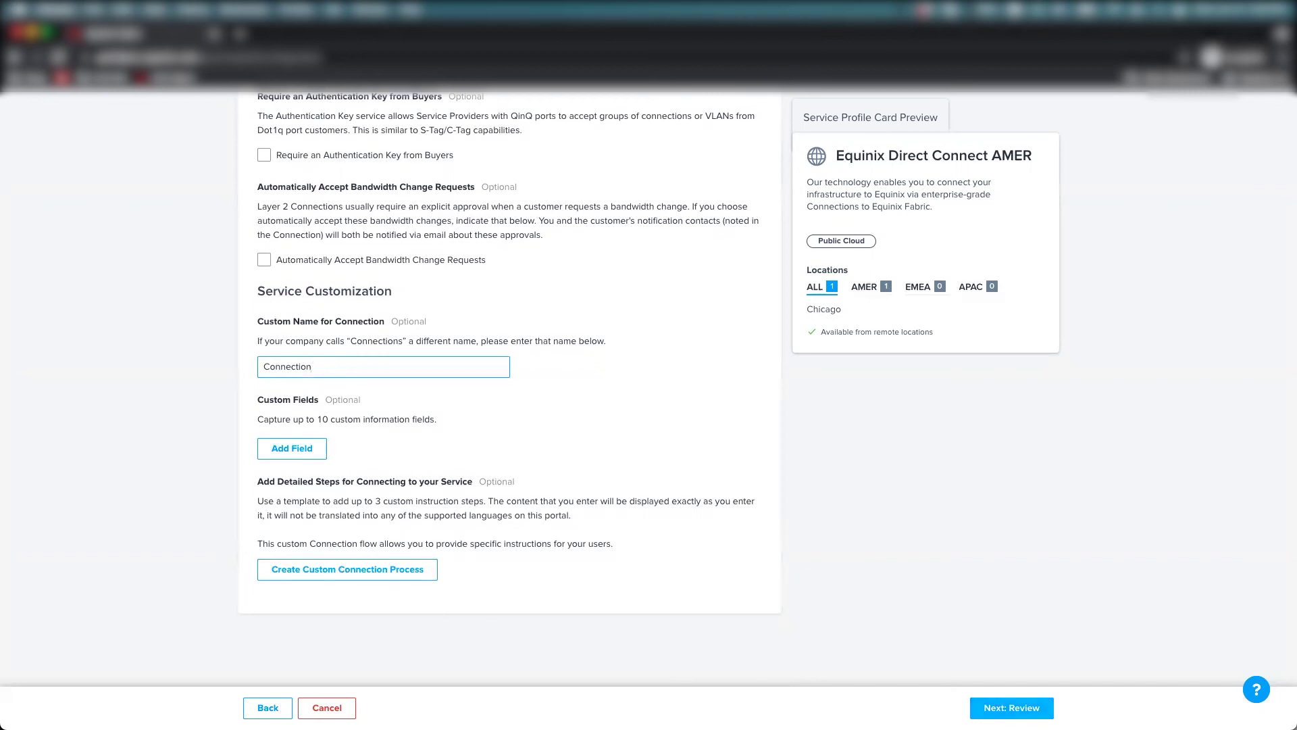
Check the review summary and submit the Equinix Direct Connect AMER profile via Create Service Profile
left_click(1011, 707)
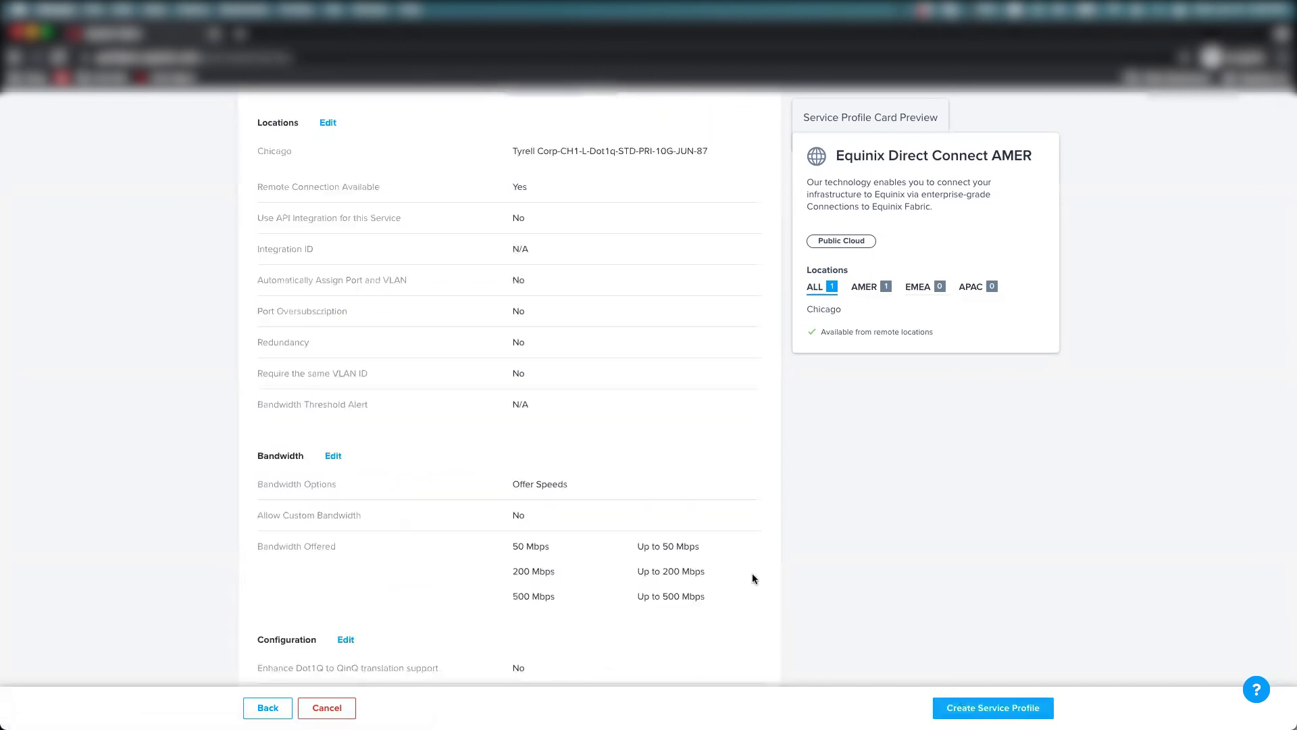
scroll(607, 461, "up", 1)
scroll(608, 463, "up", 5)
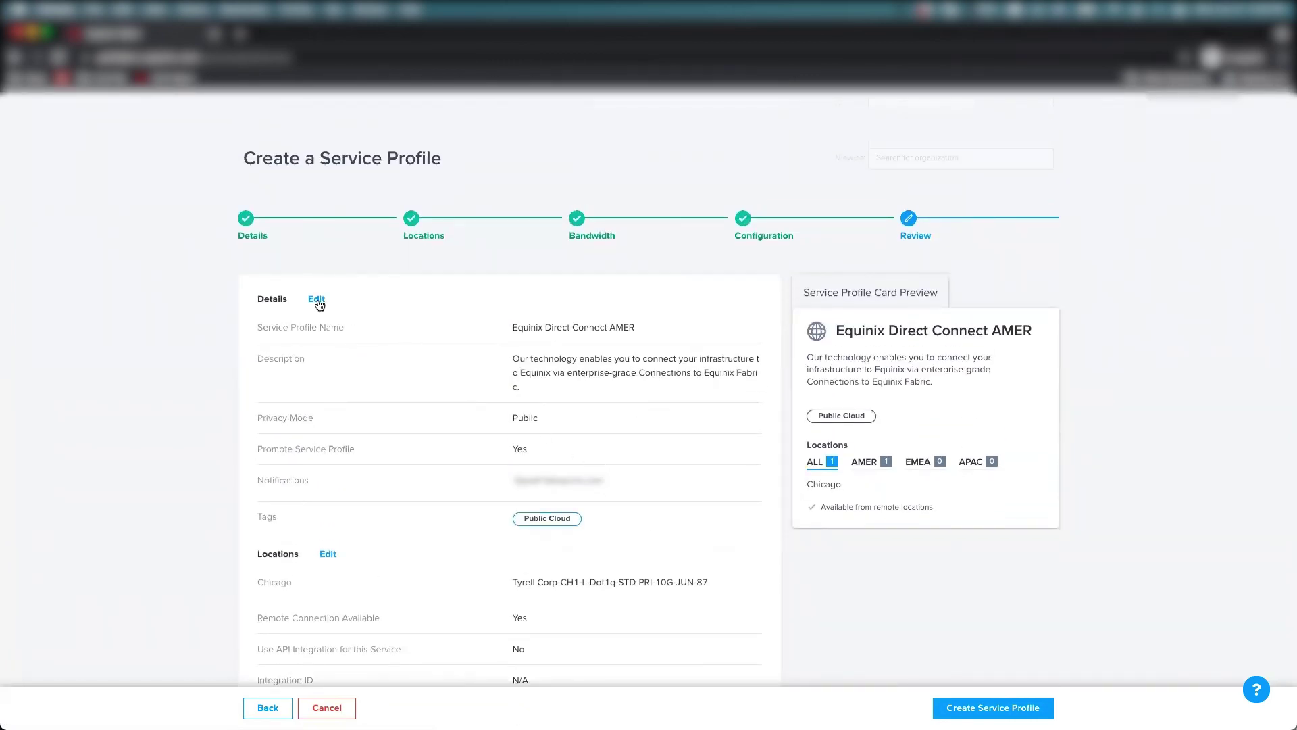
scroll(331, 558, "down", 6)
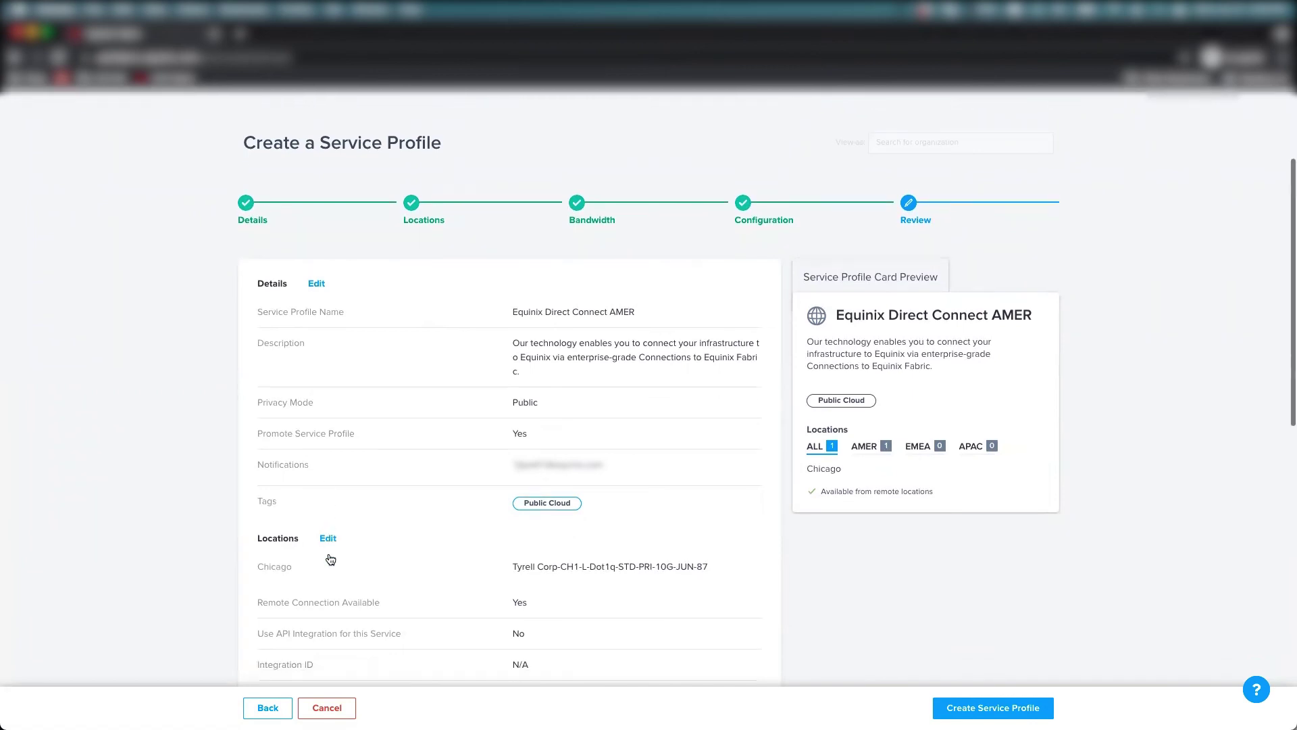
scroll(329, 552, "down", 3)
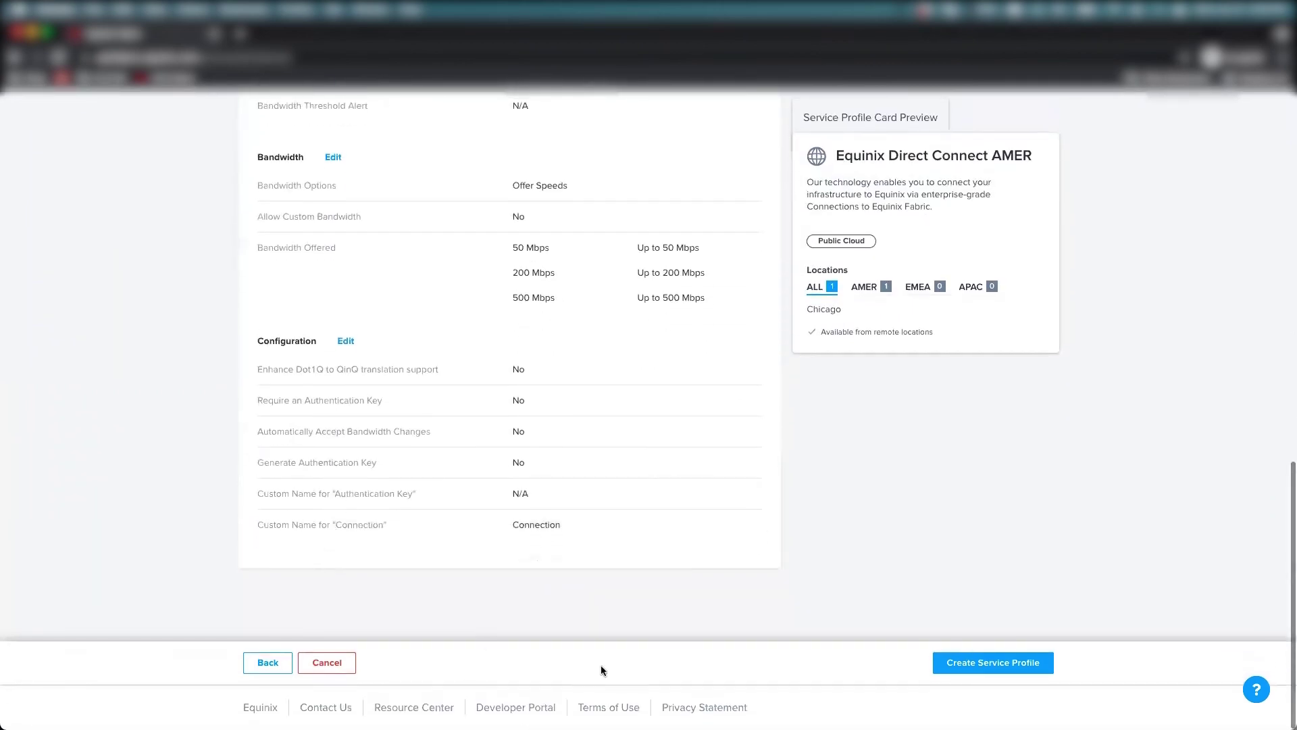
left_click(995, 665)
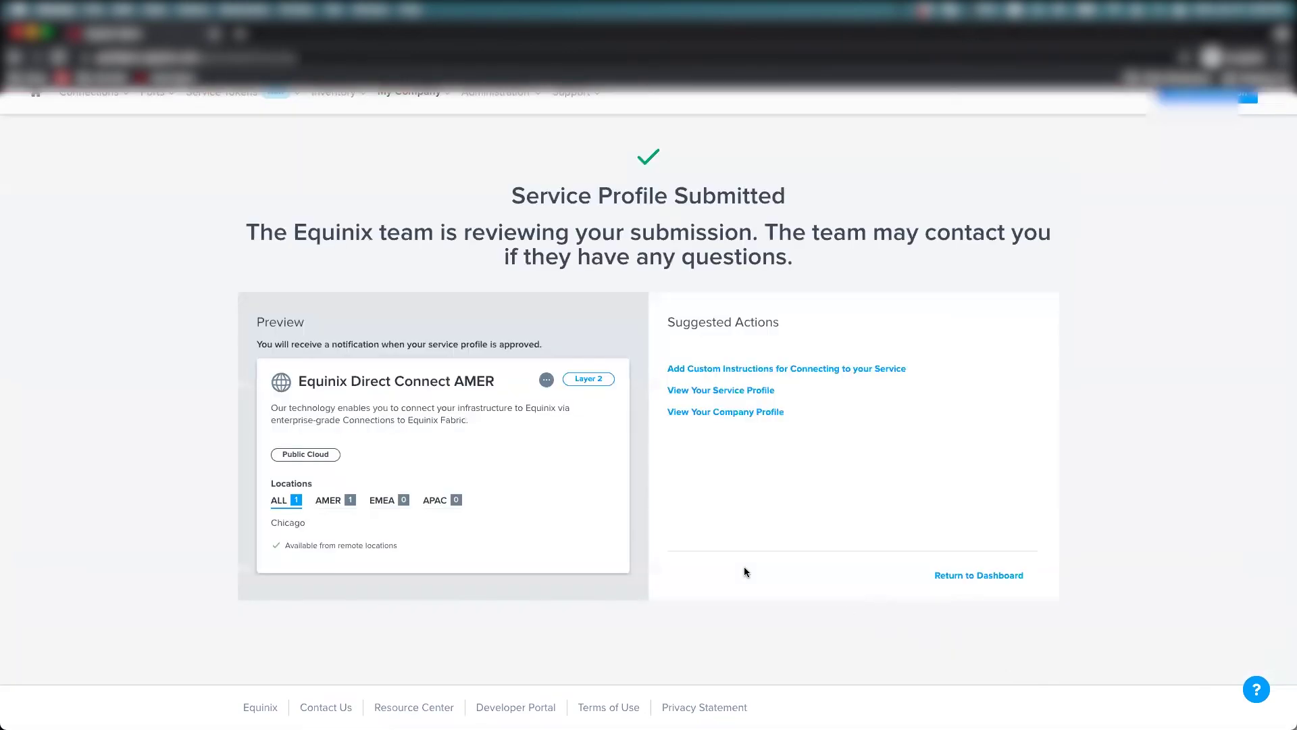